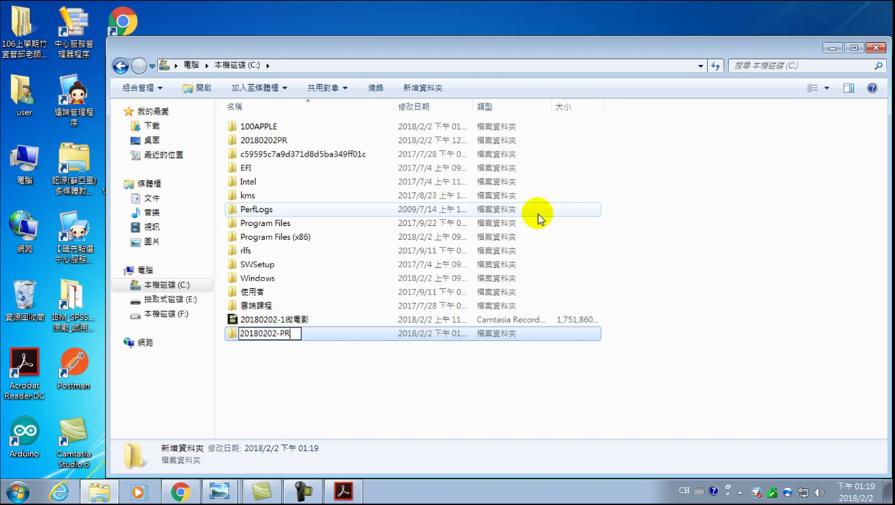
# Step: Complete the new folder's name on drive C: as 20180202-PR-中科
pyautogui.hotkey('ctrl', 'space')
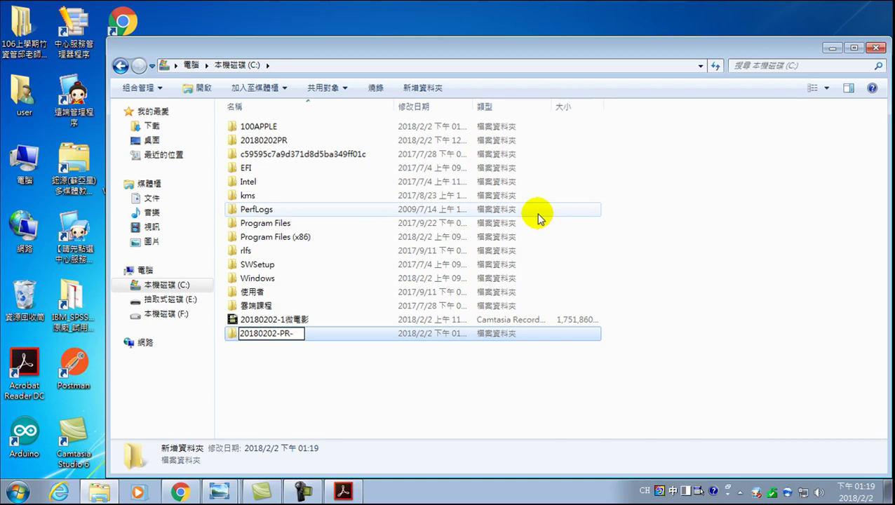
pyautogui.hotkey('ctrl', 'space')
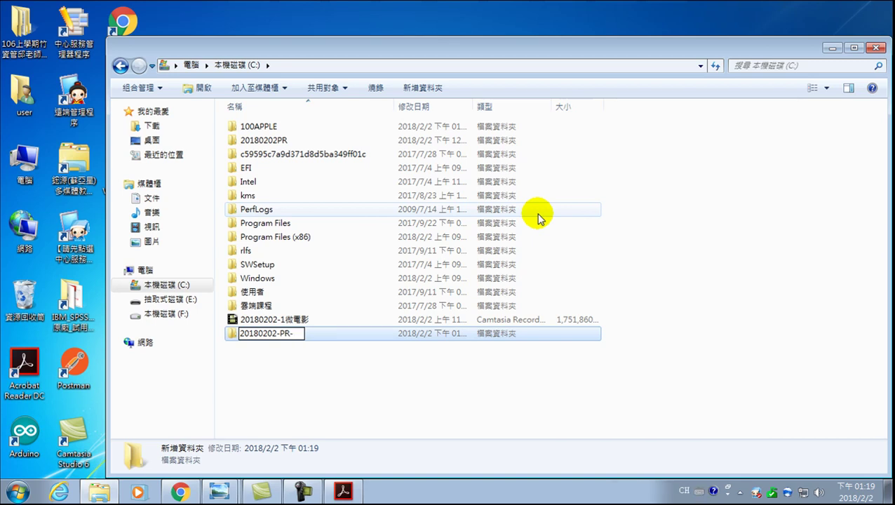
pyautogui.hotkey('ctrl', 'space')
pyautogui.write('中科')
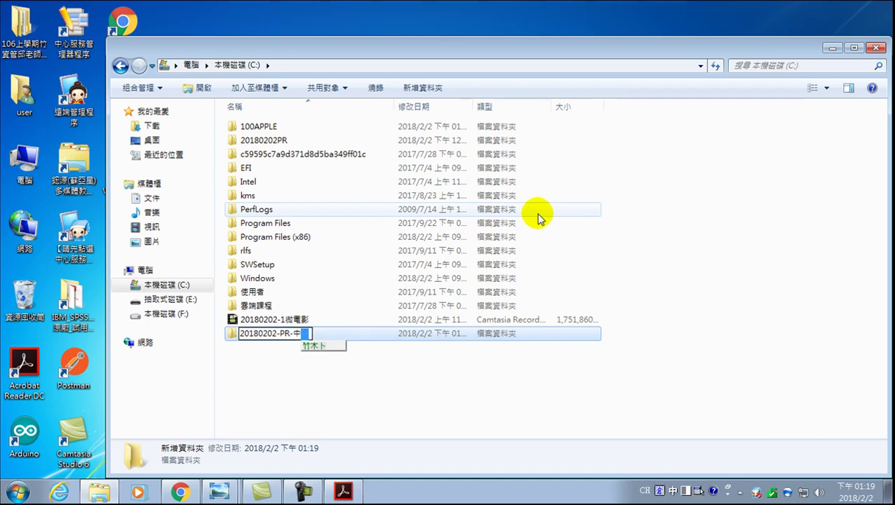
pyautogui.press('Escape')
pyautogui.press('Return')
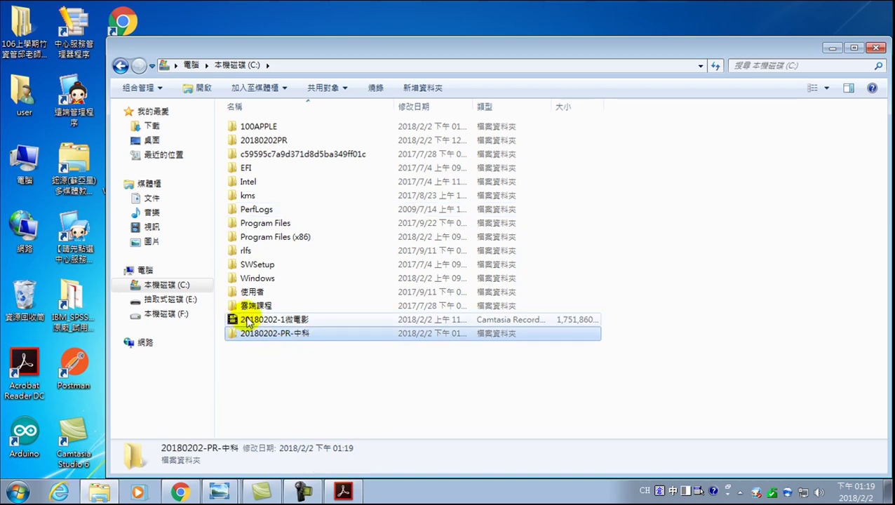
# Step: Move the YouTube Spring In My Step MP3 and the 中科全景01 image from 下載 into C:\20180202-PR-中科
pyautogui.click(151, 127)
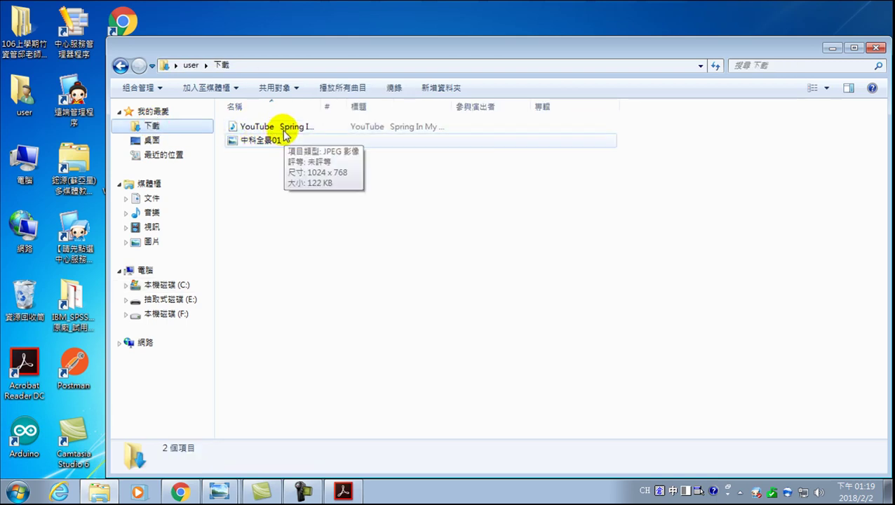
pyautogui.moveTo(257, 167); pyautogui.dragTo(237, 119)
pyautogui.rightClick(243, 131)
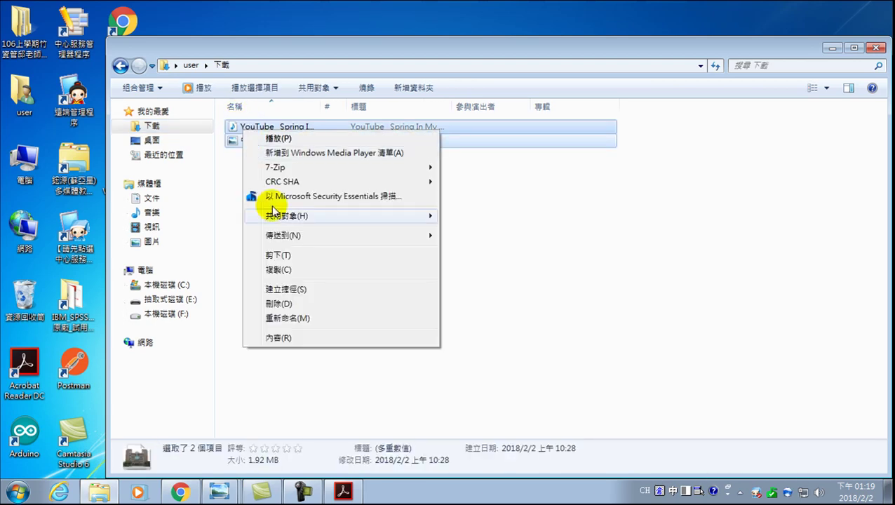
pyautogui.click(278, 257)
pyautogui.click(167, 286)
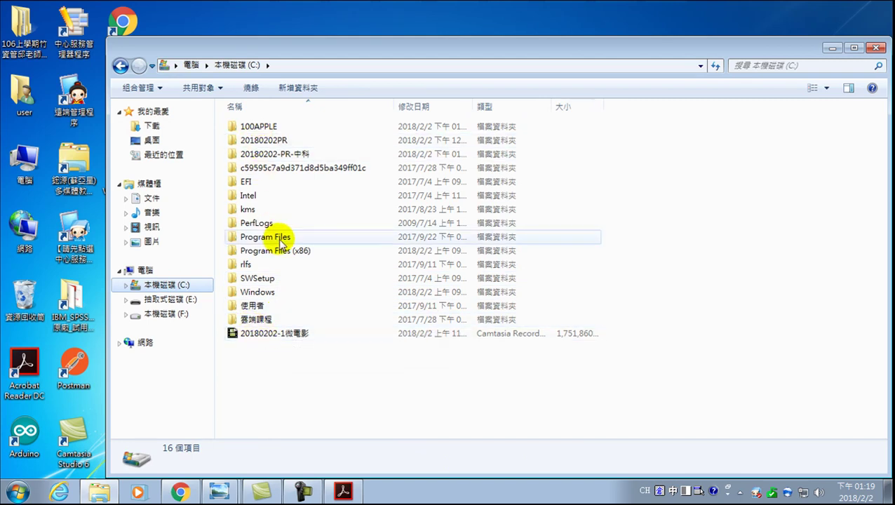
pyautogui.doubleClick(277, 157)
pyautogui.rightClick(261, 181)
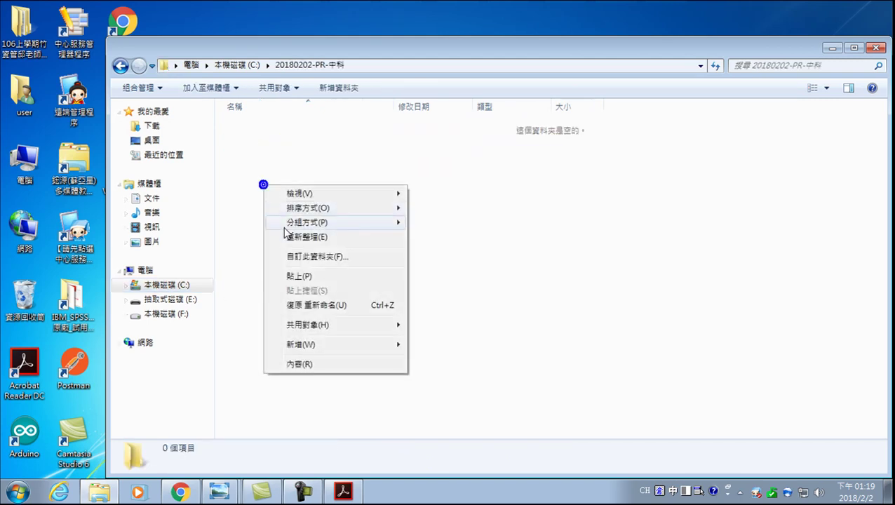
pyautogui.click(295, 280)
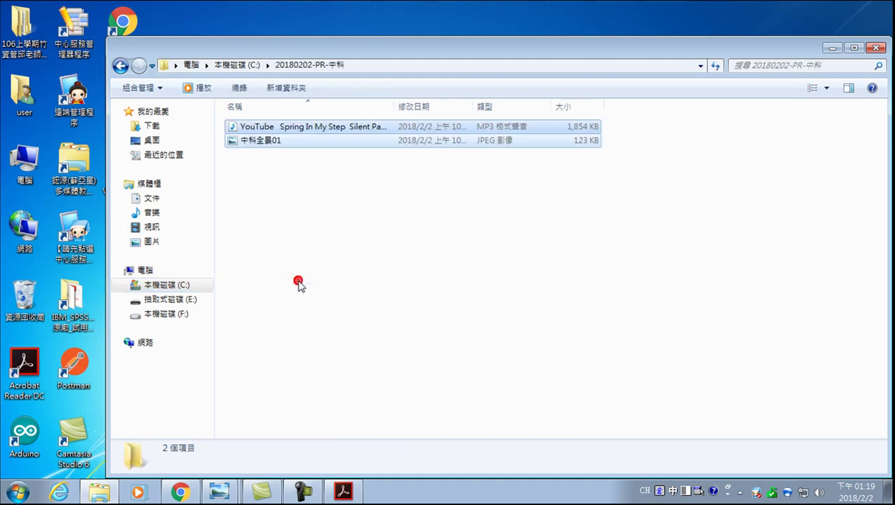
# Step: Cut all five videos, IMG_0103, IMG_0104, IMG_0105, IMG_0108 and IMG_0109, from the C:\100APPLE folder
pyautogui.click(121, 66)
pyautogui.doubleClick(254, 141)
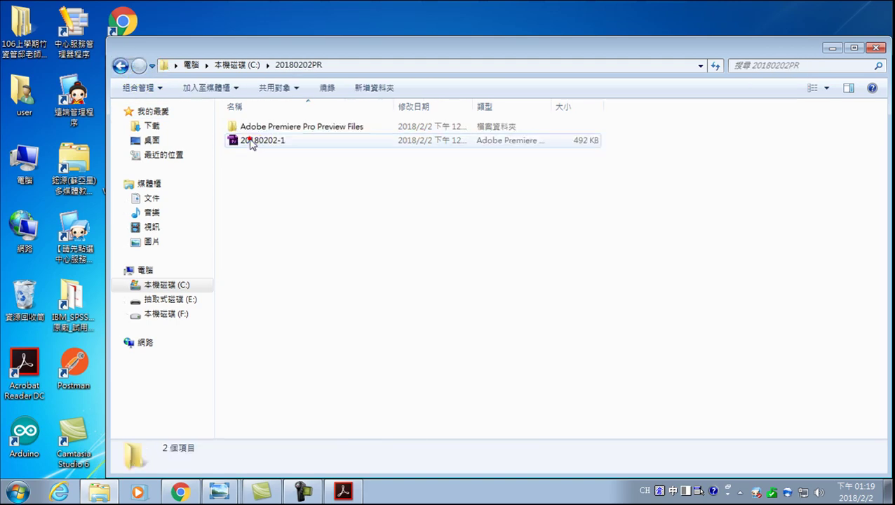
pyautogui.click(121, 65)
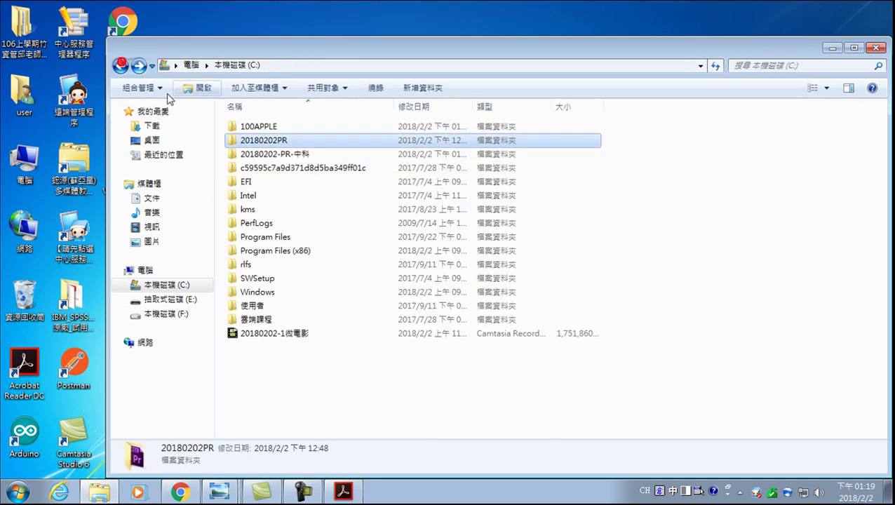
pyautogui.doubleClick(265, 126)
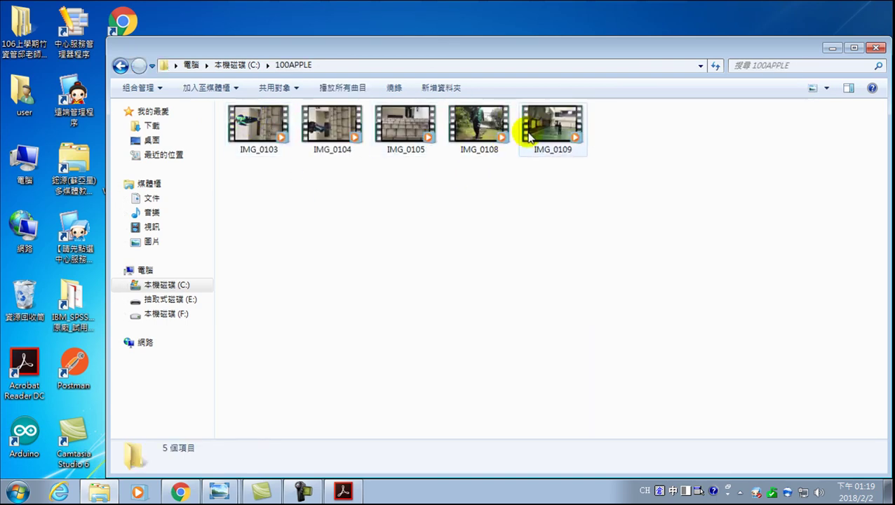
pyautogui.moveTo(578, 204); pyautogui.dragTo(244, 100)
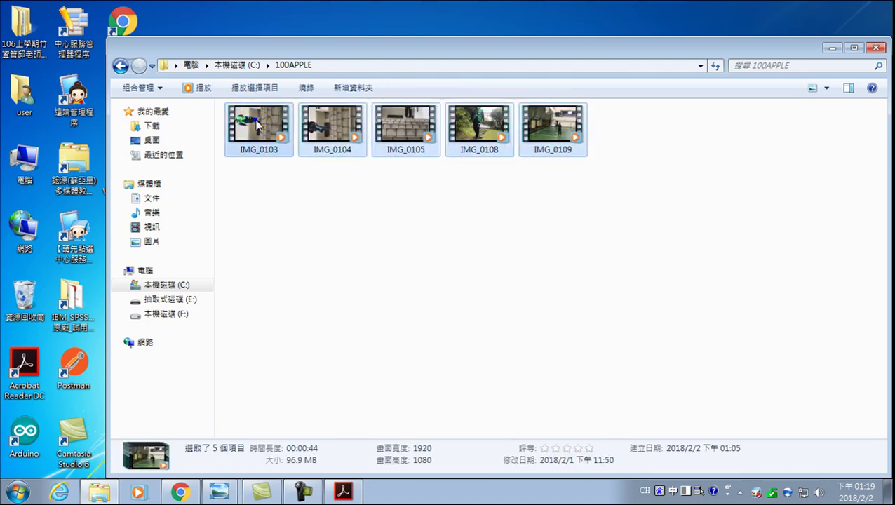
pyautogui.rightClick(254, 116)
pyautogui.click(294, 226)
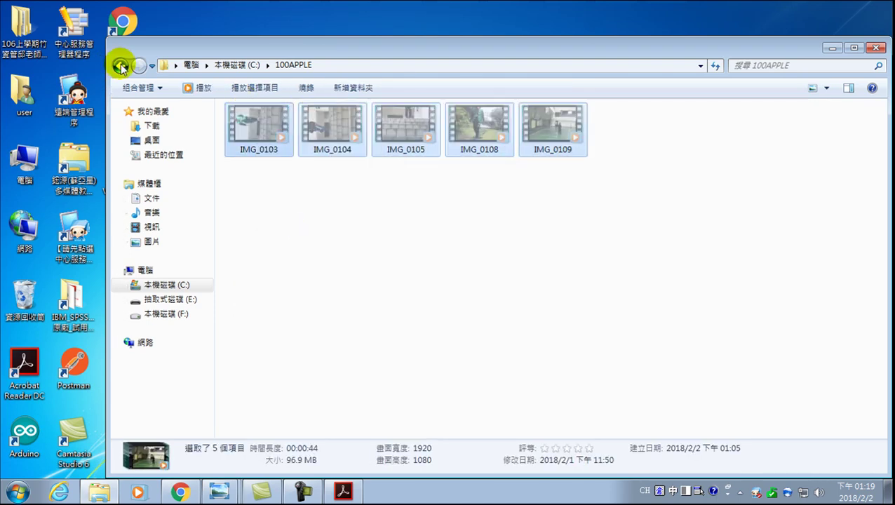
# Step: Paste the five cut videos into the C:\20180202-PR-中科 folder
pyautogui.click(120, 65)
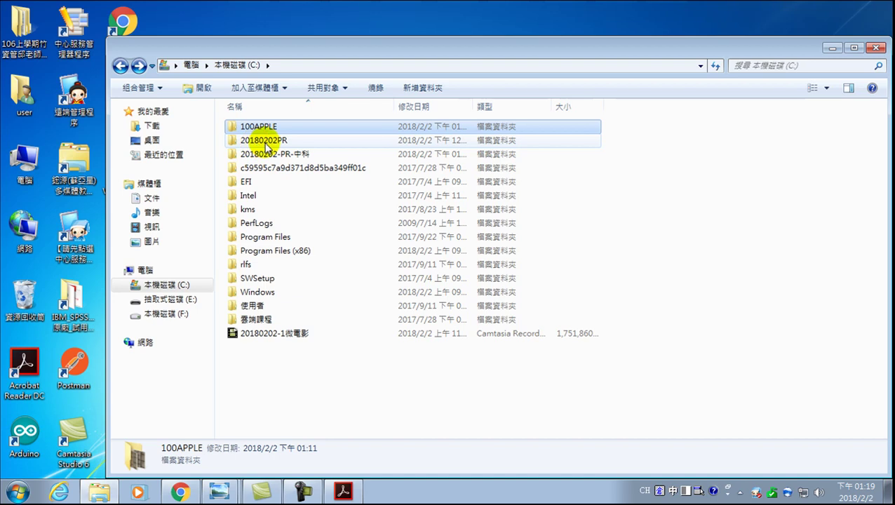
pyautogui.doubleClick(266, 143)
pyautogui.click(120, 65)
pyautogui.doubleClick(261, 155)
pyautogui.rightClick(274, 198)
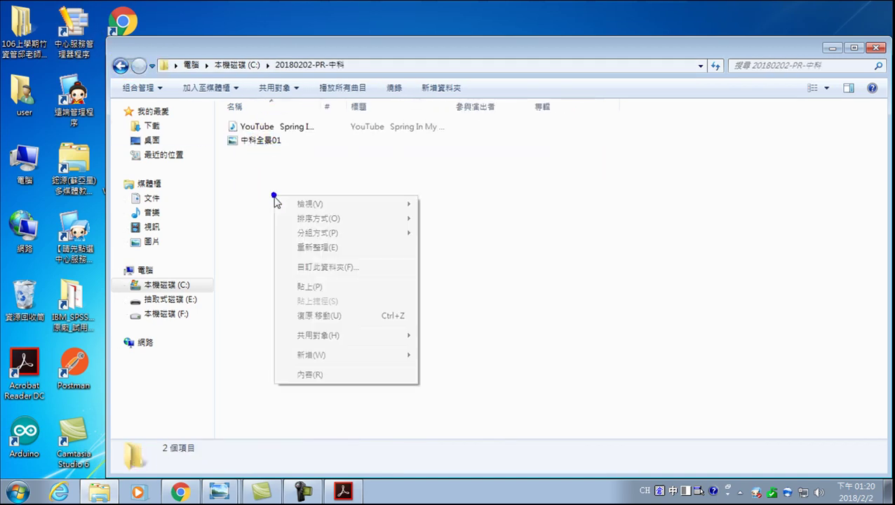
pyautogui.click(312, 287)
pyautogui.click(309, 266)
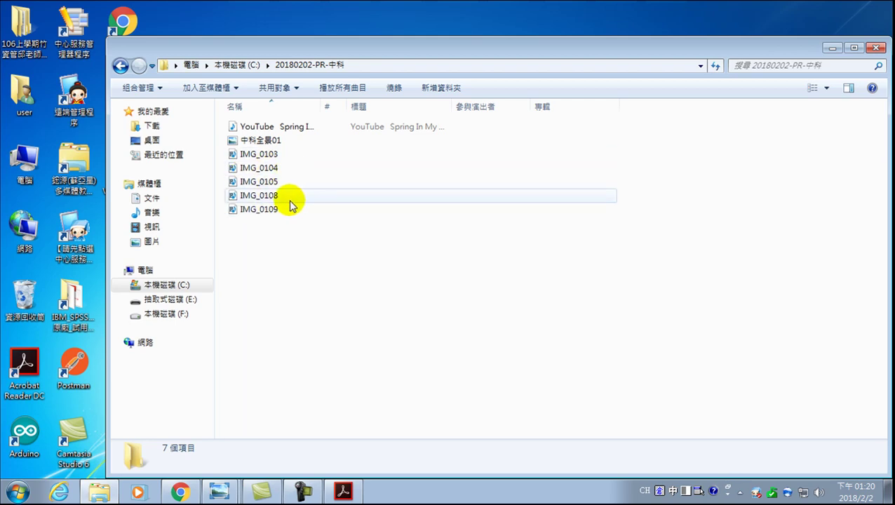
# Step: Preview the IMG_0103 video, close the player and rename the file as 跑街
pyautogui.doubleClick(245, 154)
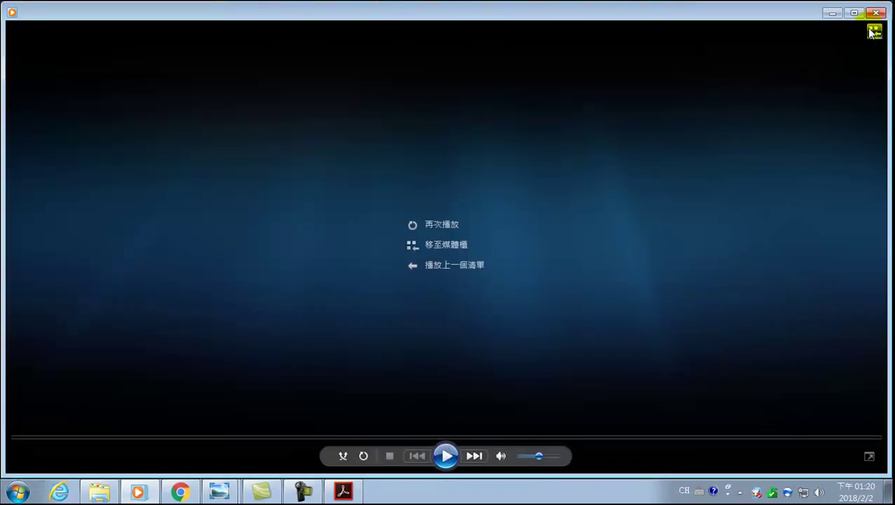
pyautogui.click(877, 14)
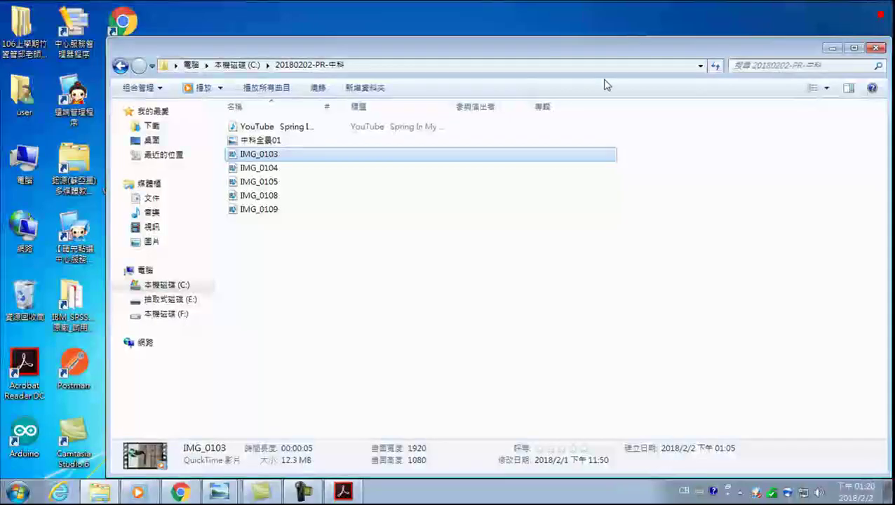
pyautogui.click(258, 154)
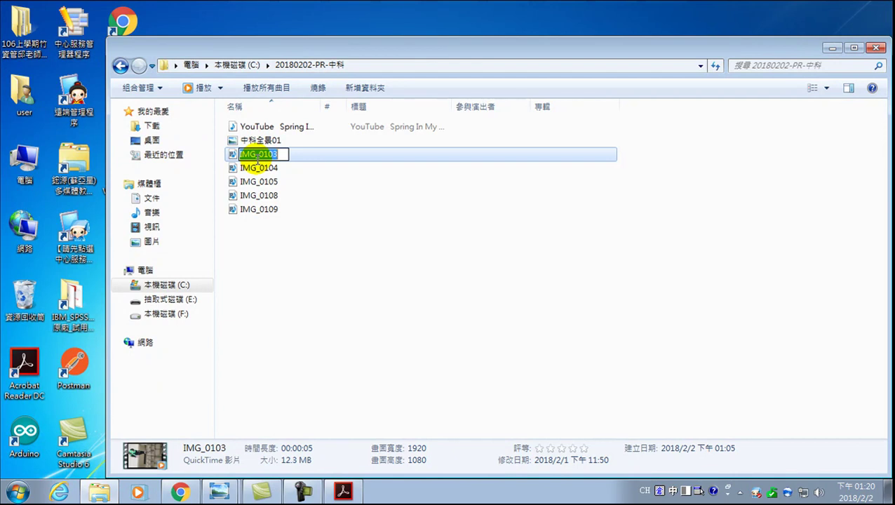
pyautogui.press('space')
pyautogui.write('1hog')
pyautogui.press('space')
pyautogui.press('1')
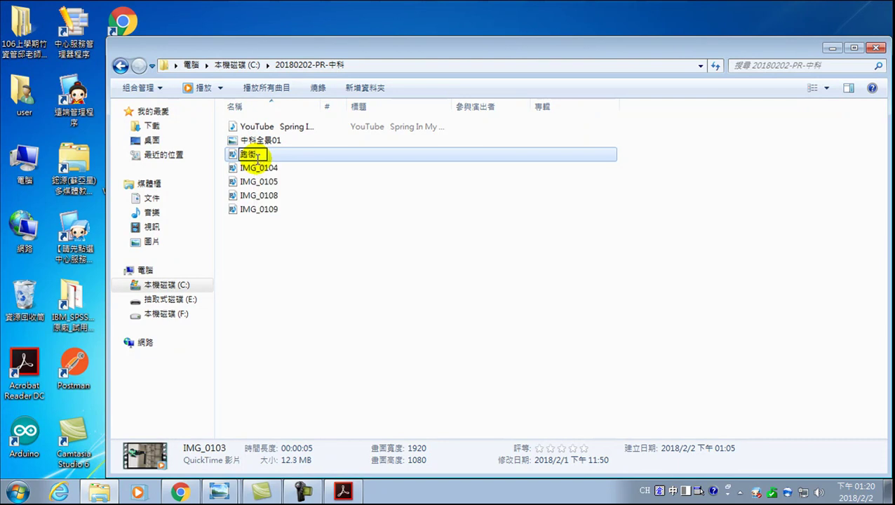
pyautogui.press('Return')
# Step: Preview the IMG_0104 video, close the player and rename the file as 跑街2
pyautogui.doubleClick(249, 126)
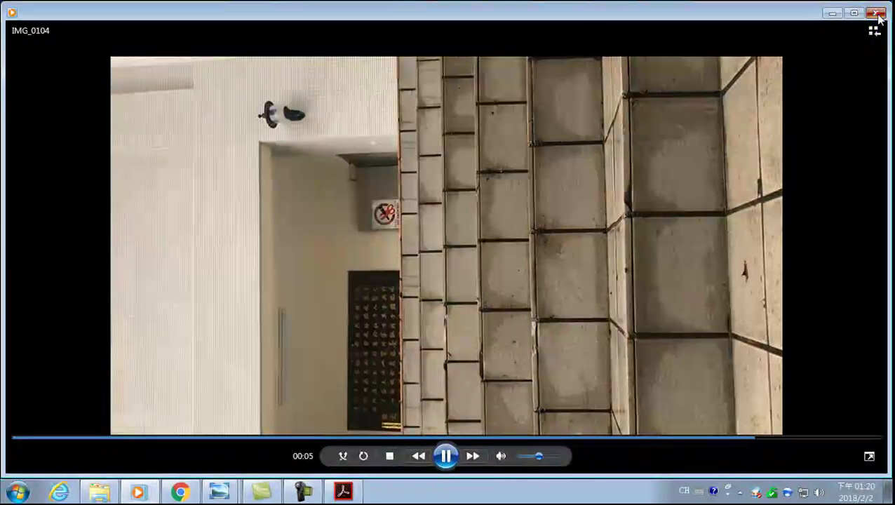
pyautogui.click(876, 13)
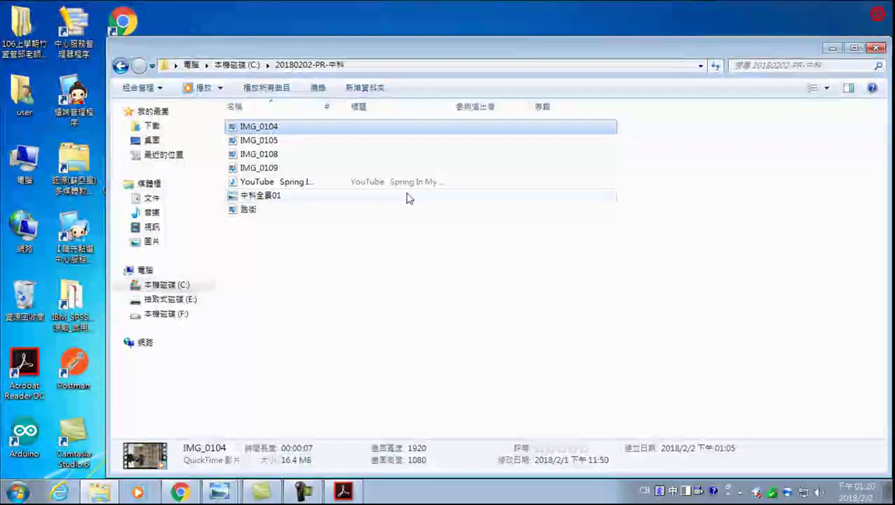
pyautogui.click(252, 127)
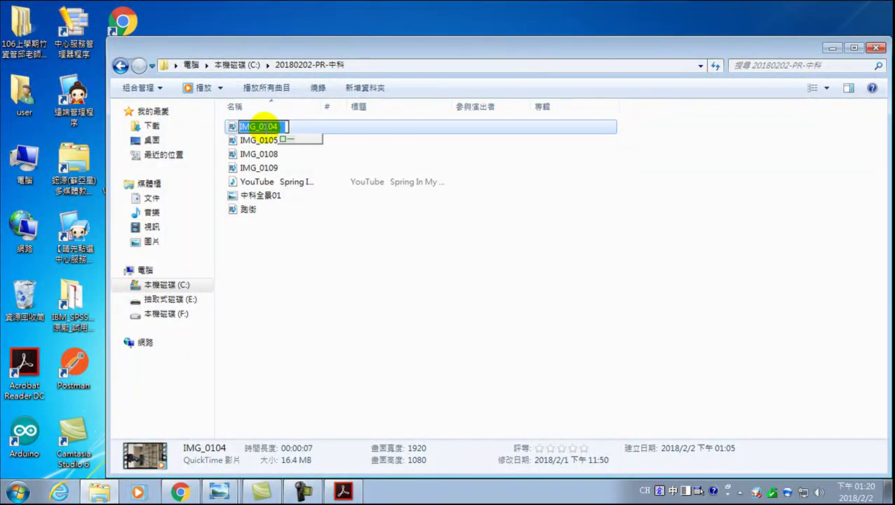
pyautogui.write('跑街2')
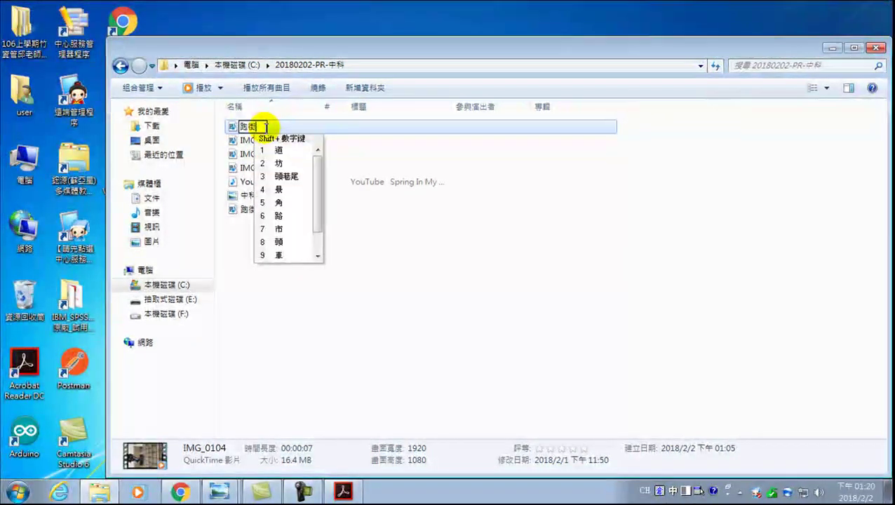
pyautogui.press('Return')
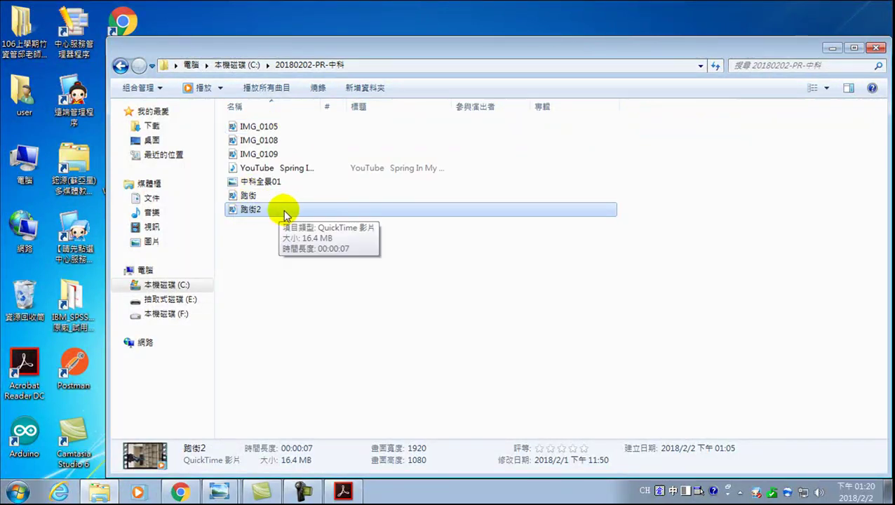
# Step: Play the IMG_0105 video to check its content and close the player
pyautogui.click(263, 129)
pyautogui.doubleClick(262, 129)
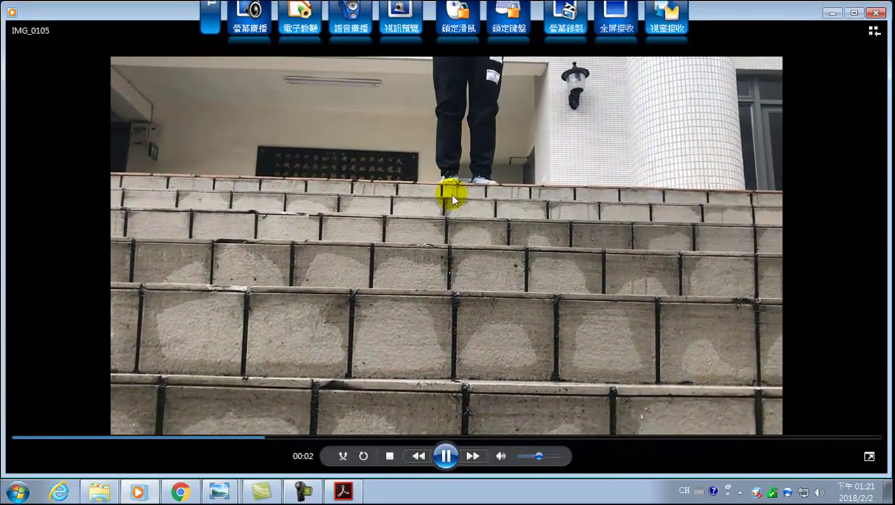
pyautogui.click(876, 13)
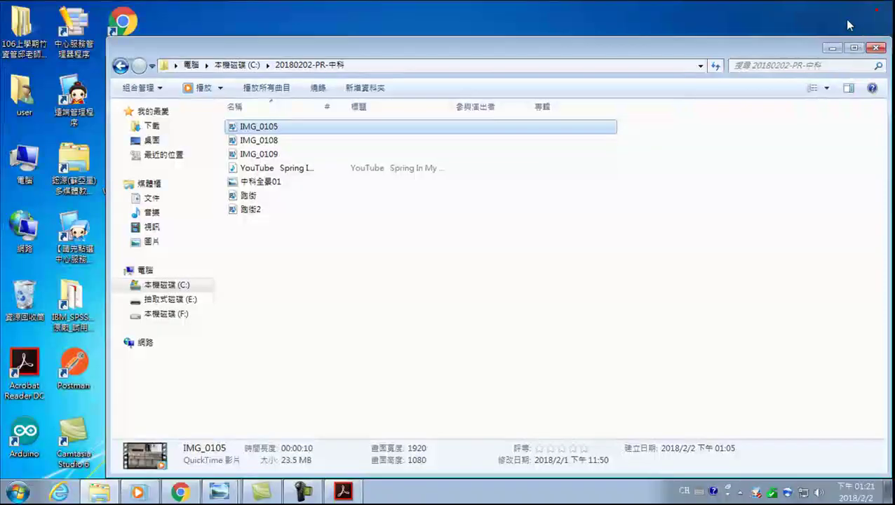
# Step: Preview the IMG_0108 video, close the player and rename the file as 漫步
pyautogui.doubleClick(268, 143)
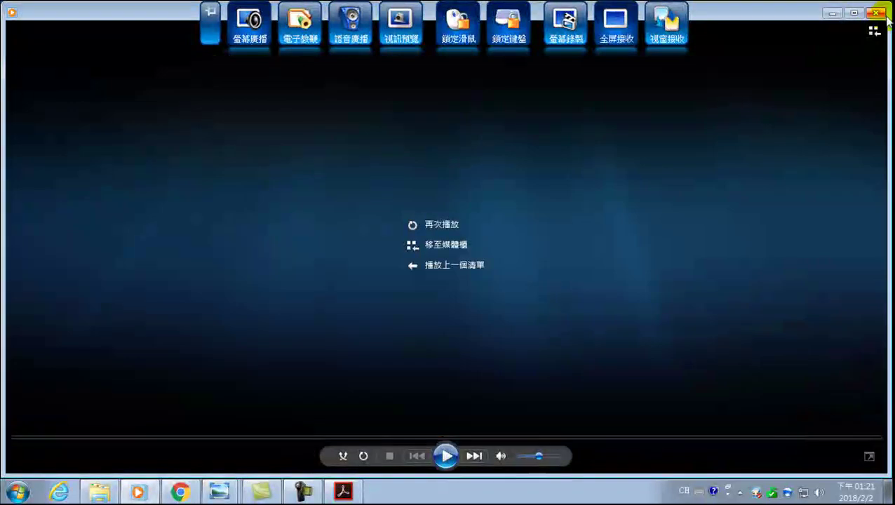
pyautogui.click(876, 13)
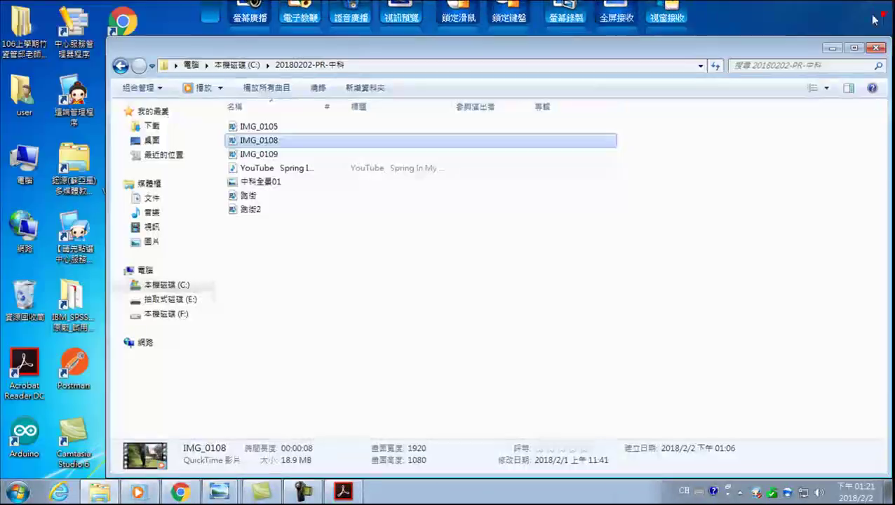
pyautogui.click(267, 144)
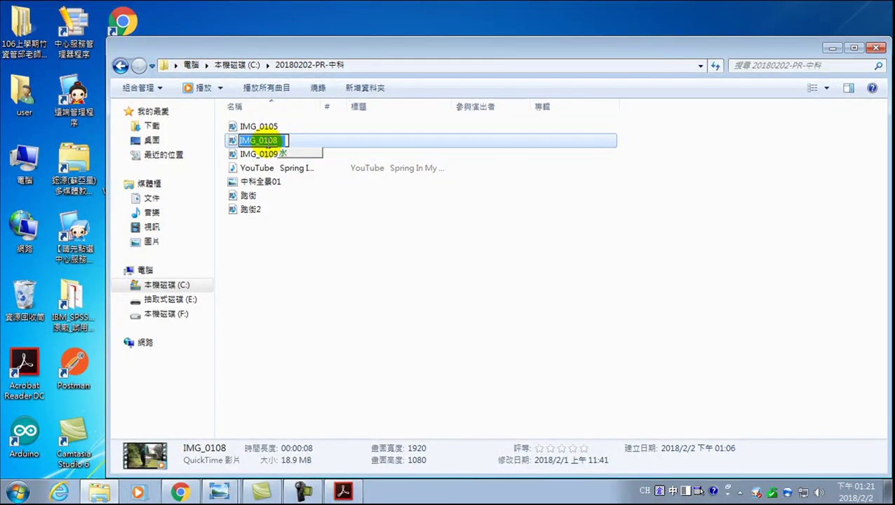
pyautogui.write('漫步')
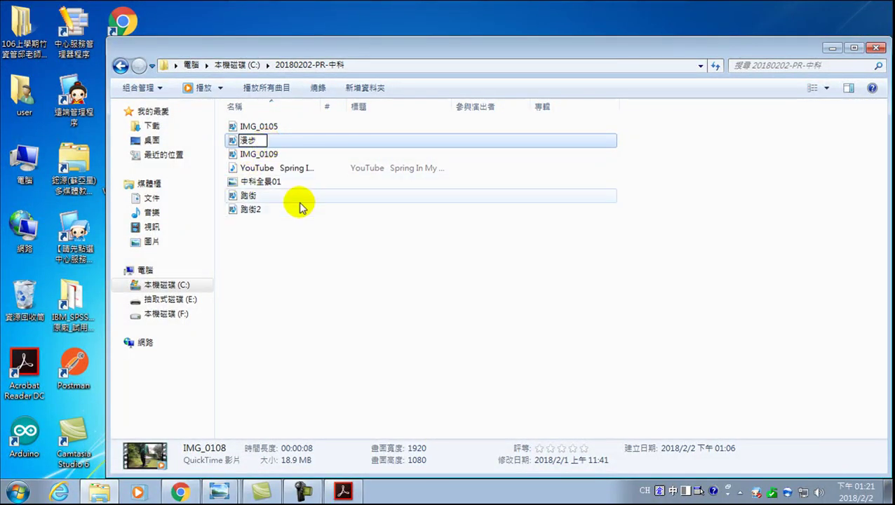
pyautogui.press('Return')
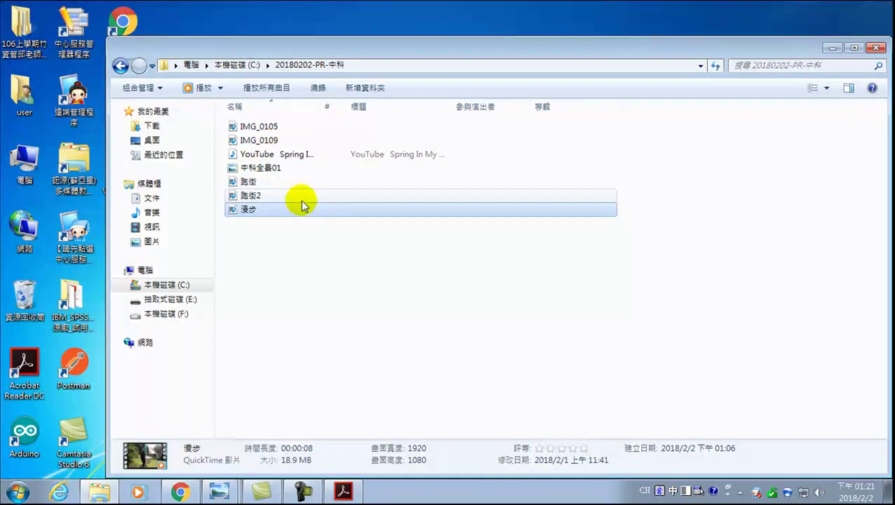
# Step: Rename the 跑街 video file as 跑街1
pyautogui.click(249, 182)
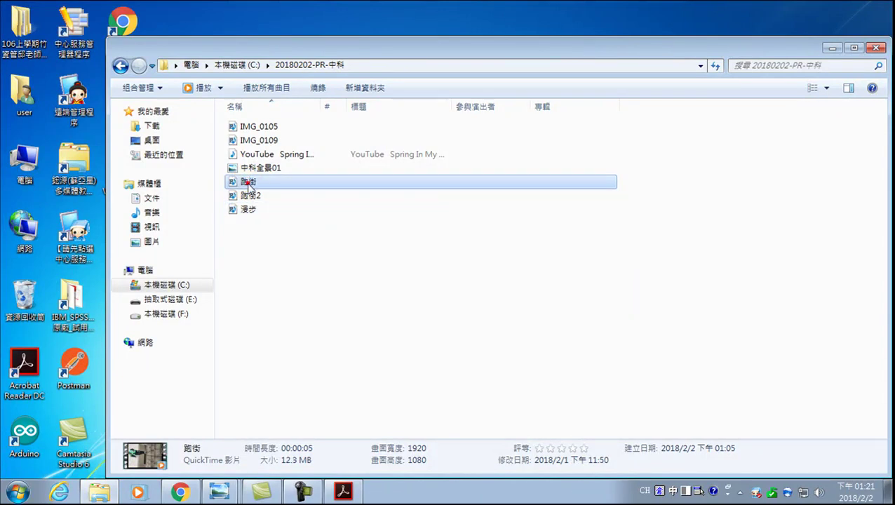
pyautogui.click(254, 184)
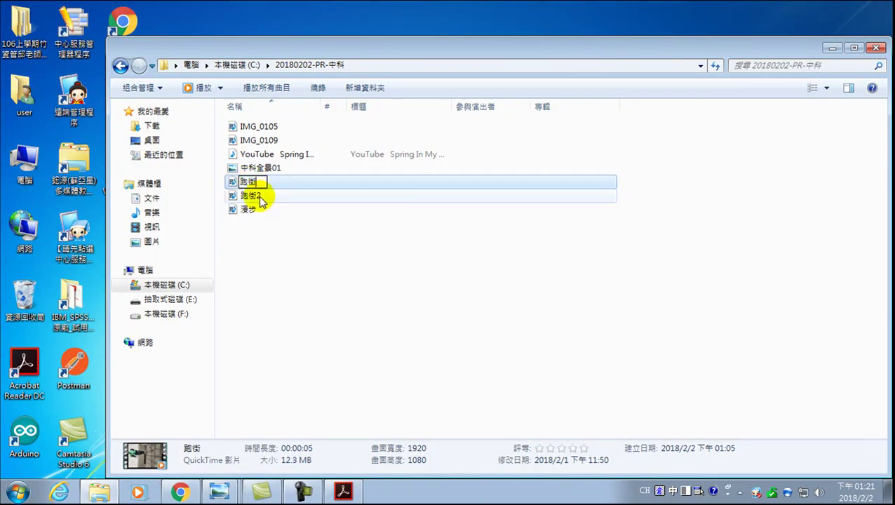
pyautogui.press('Return')
pyautogui.click(286, 235)
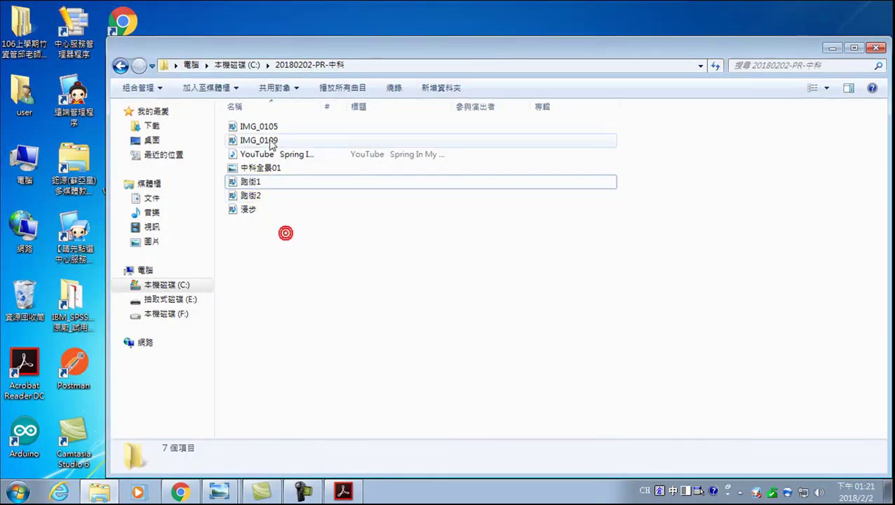
# Step: Preview the IMG_0109 video, close the player and rename the file as 籃球
pyautogui.click(257, 142)
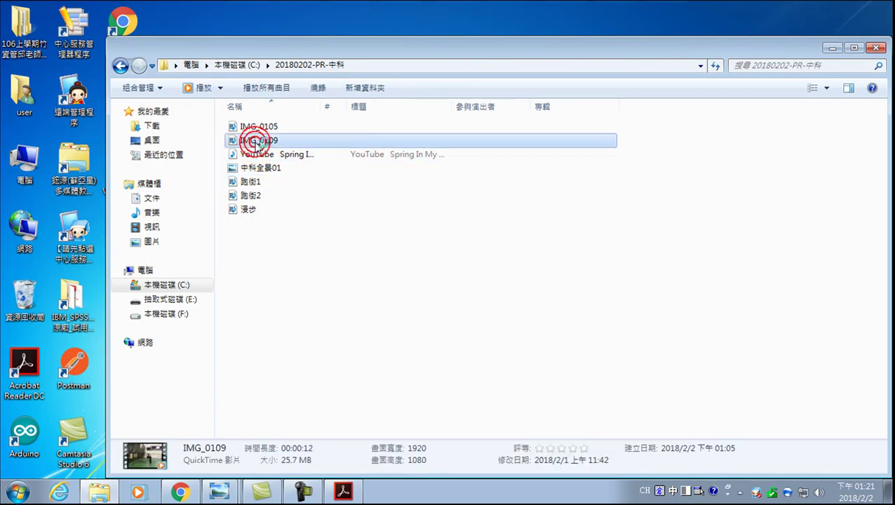
pyautogui.doubleClick(256, 140)
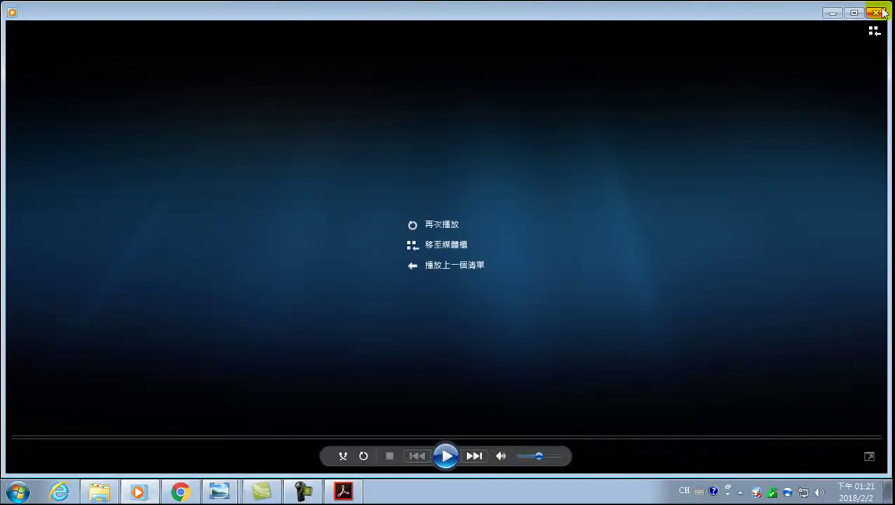
pyautogui.click(877, 13)
pyautogui.click(259, 140)
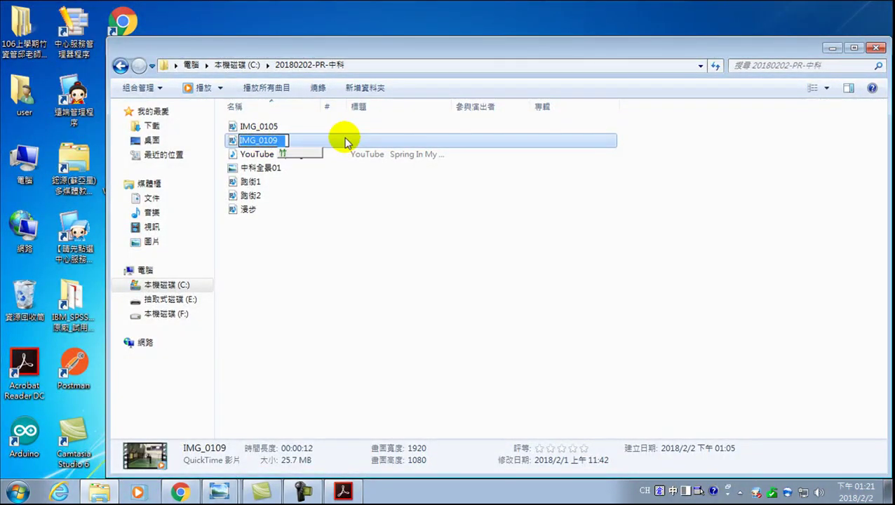
pyautogui.write('籃球')
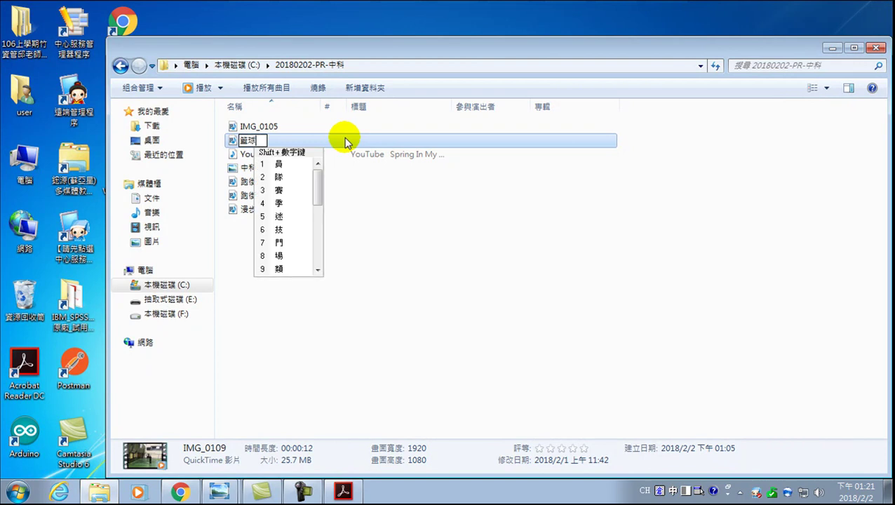
pyautogui.press('Return')
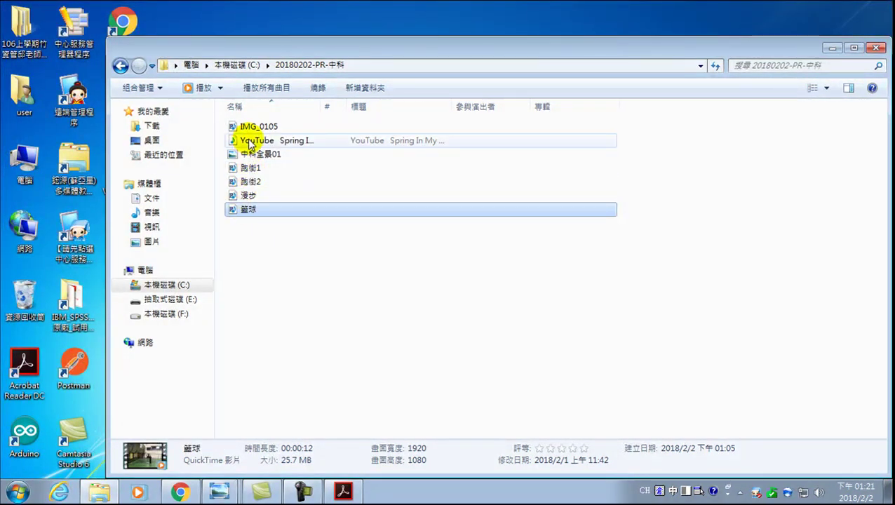
# Step: Add the prefix 01 to the 跑街1 video's file name, making it 01跑街1
pyautogui.click(278, 141)
pyautogui.click(267, 155)
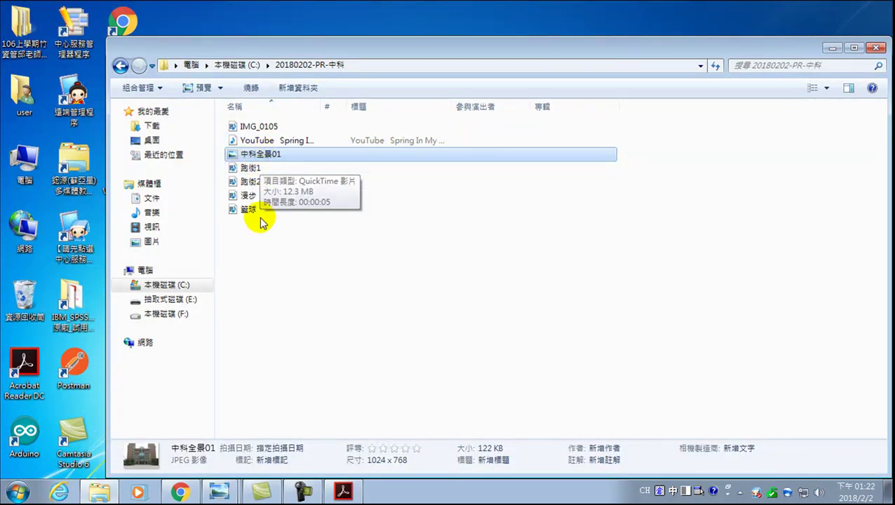
pyautogui.click(251, 169)
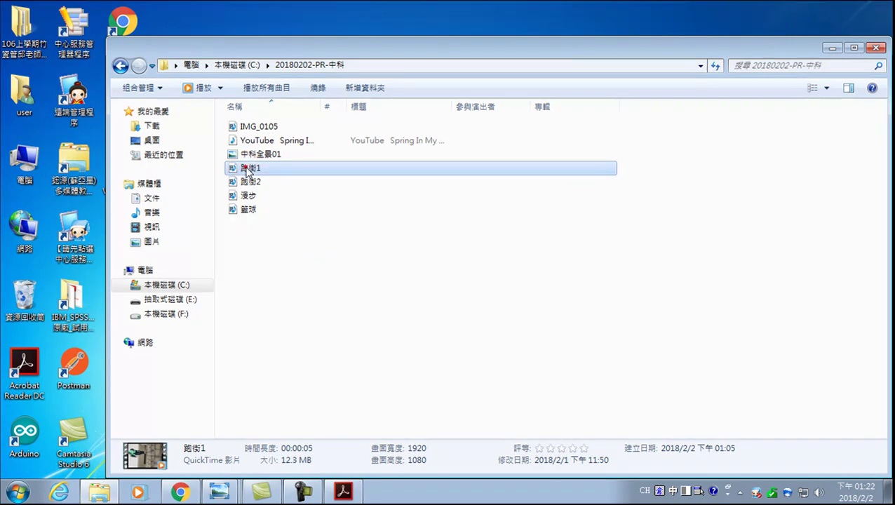
pyautogui.click(247, 171)
pyautogui.click(241, 168)
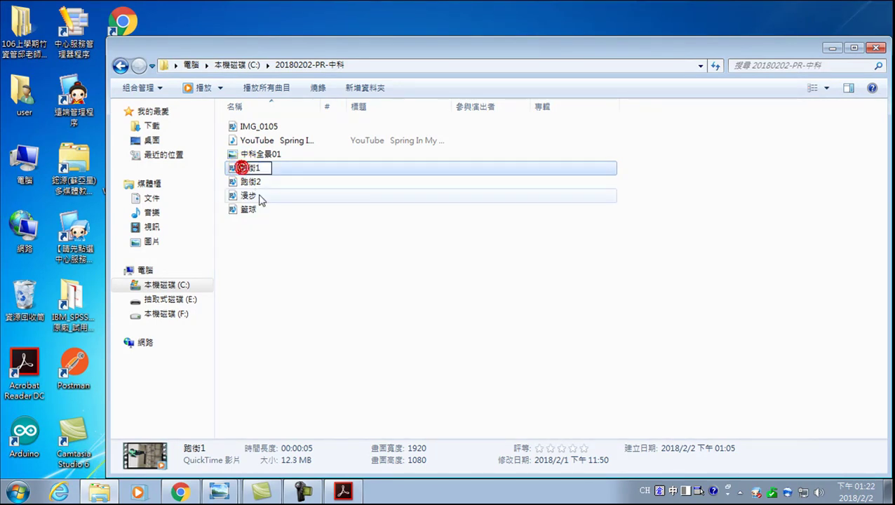
pyautogui.write('01')
pyautogui.press('Return')
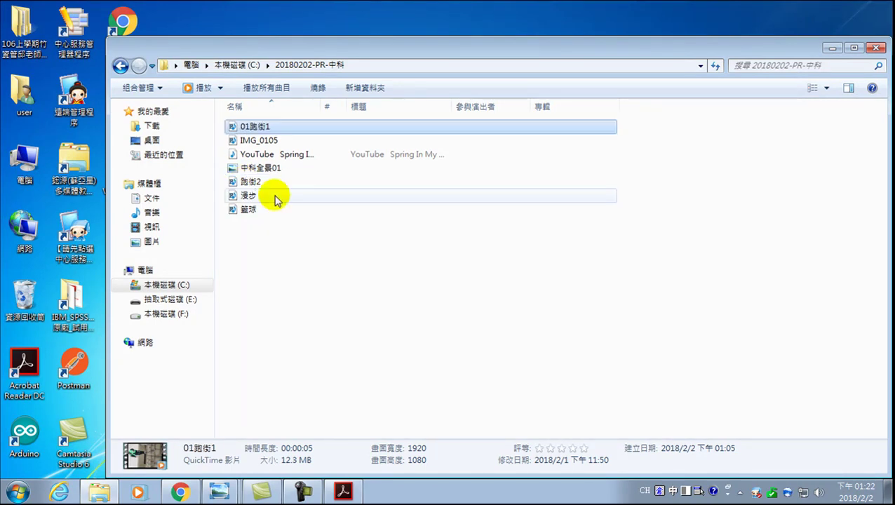
# Step: Add the prefix 01 to the 跑街2 video's file name, making it 01跑街2
pyautogui.click(249, 181)
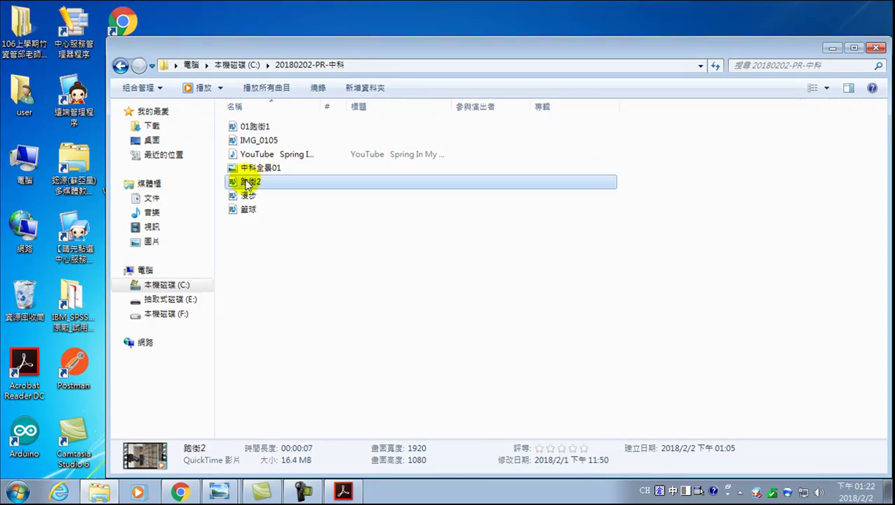
pyautogui.click(247, 182)
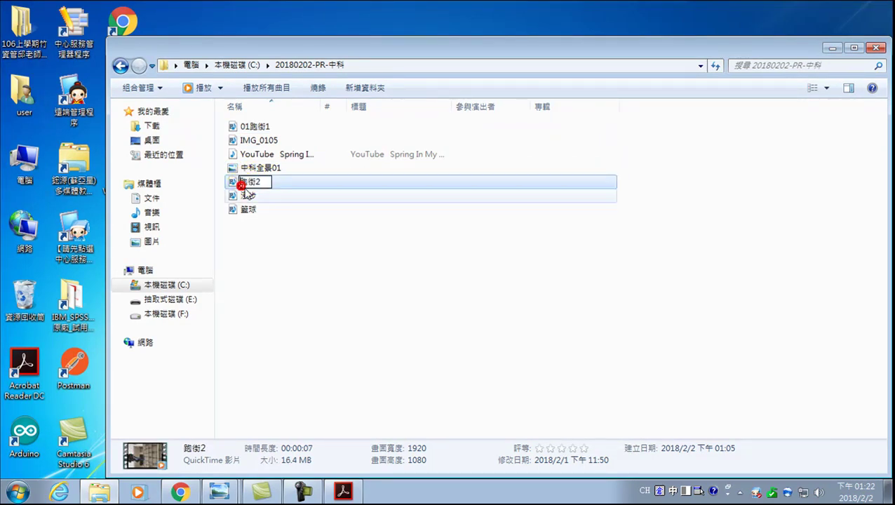
pyautogui.press('Return')
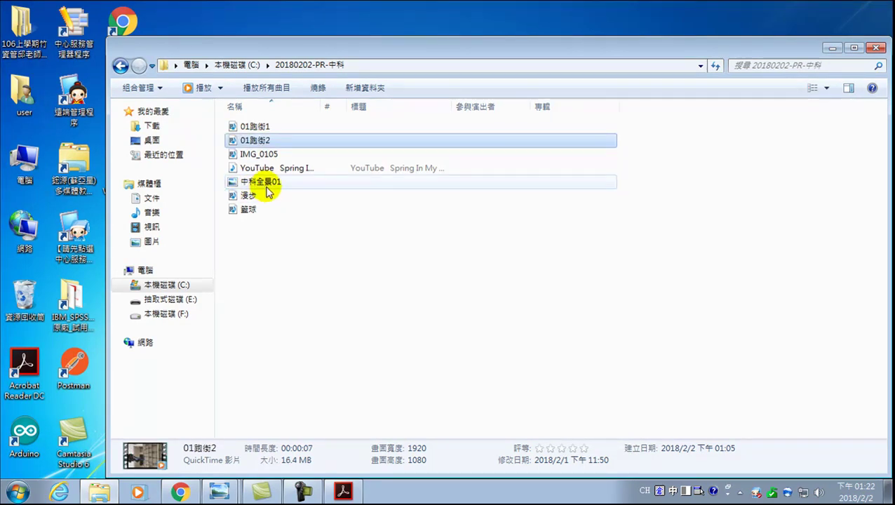
# Step: Add the prefix 02 to the 漫步 video's file name, making it 02漫步
pyautogui.click(246, 197)
pyautogui.click(246, 197)
pyautogui.write('0')
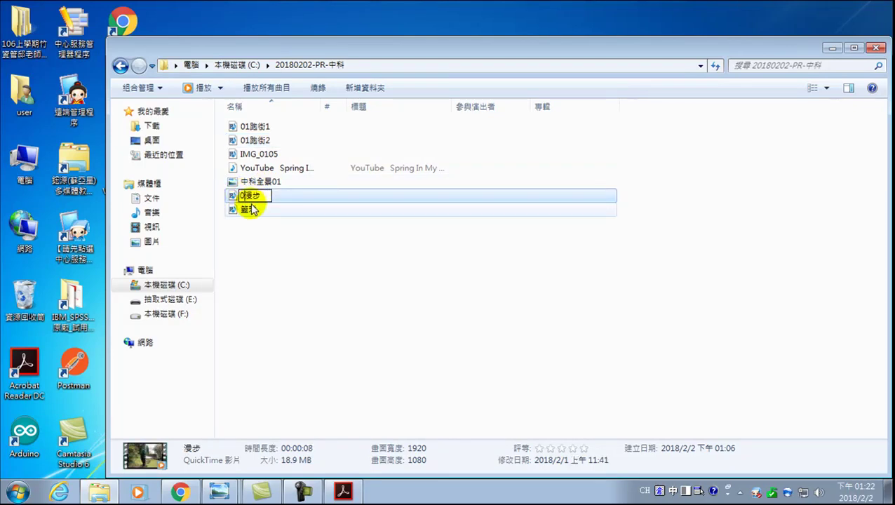
pyautogui.write('2')
pyautogui.press('Return')
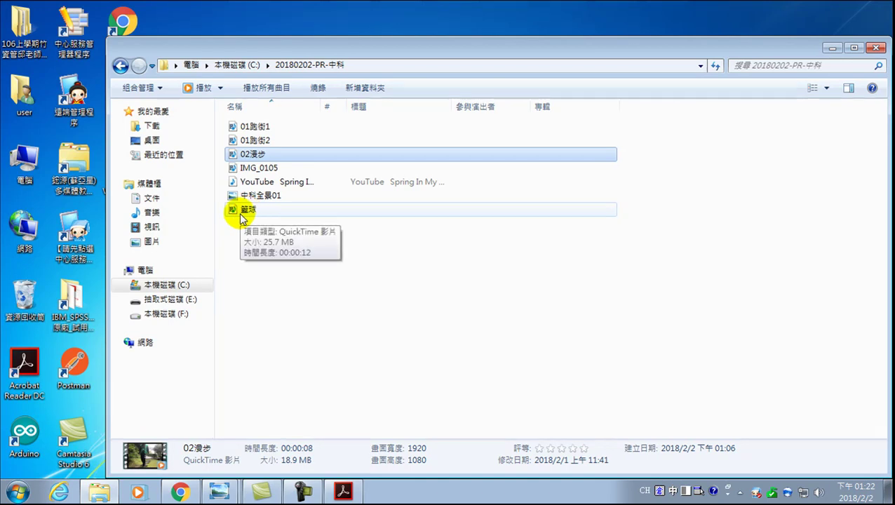
# Step: Add the prefix 03 to the 籃球 video's file name, making it 03籃球
pyautogui.click(247, 214)
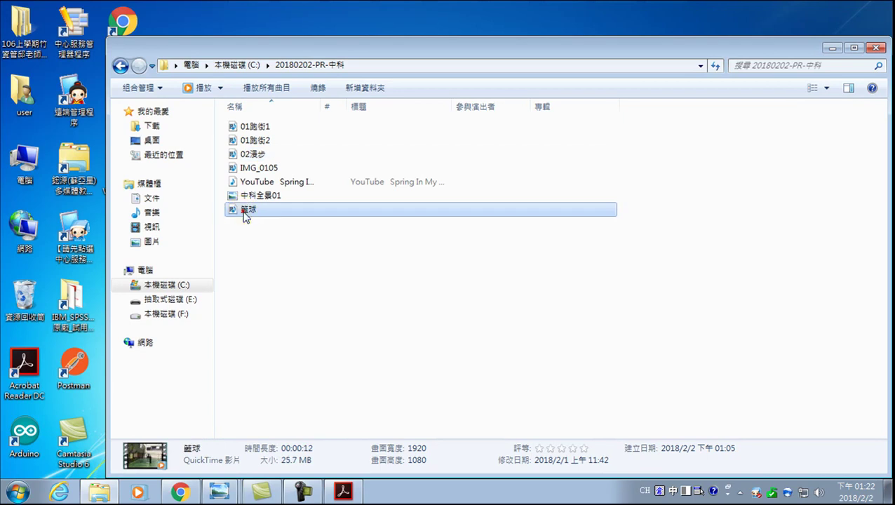
pyautogui.click(245, 213)
pyautogui.press('Home')
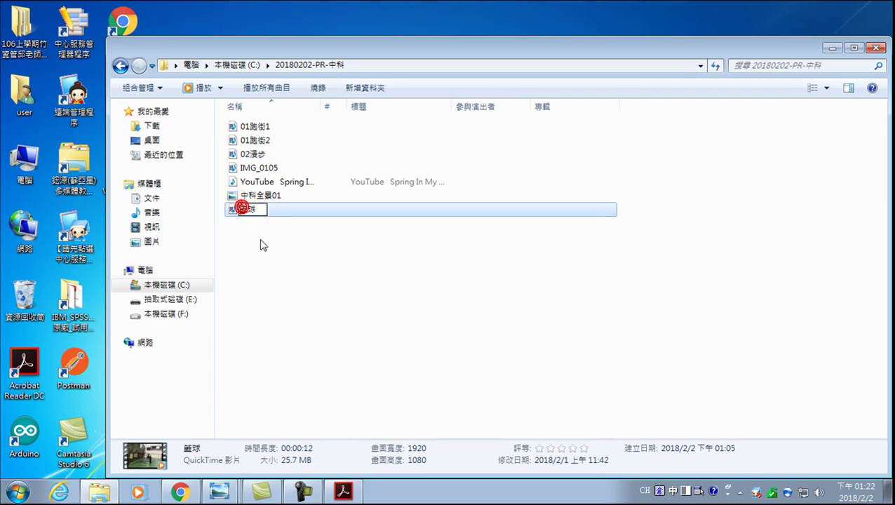
pyautogui.write('03')
pyautogui.press('Return')
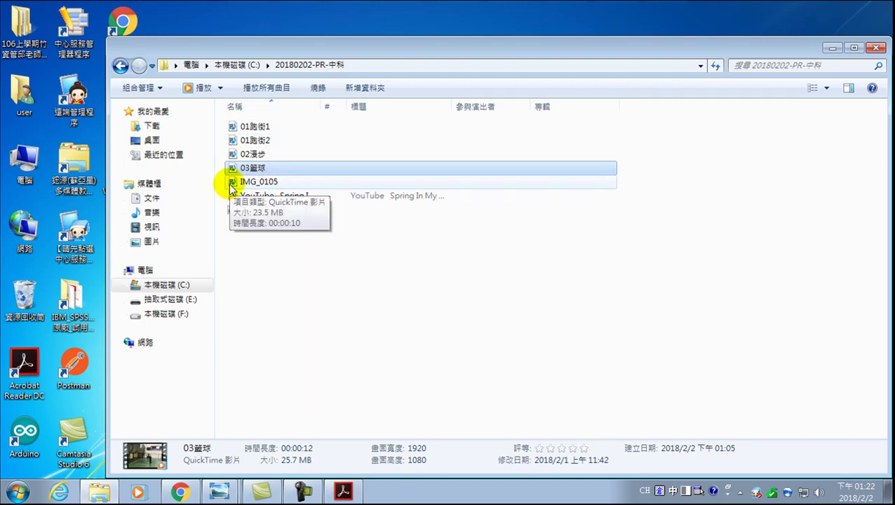
# Step: Switch to Acrobat Reader
pyautogui.click(343, 491)
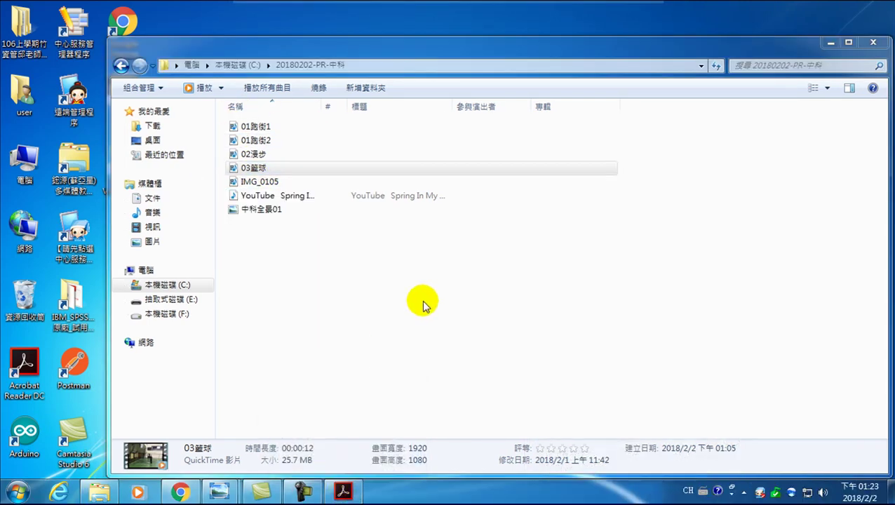